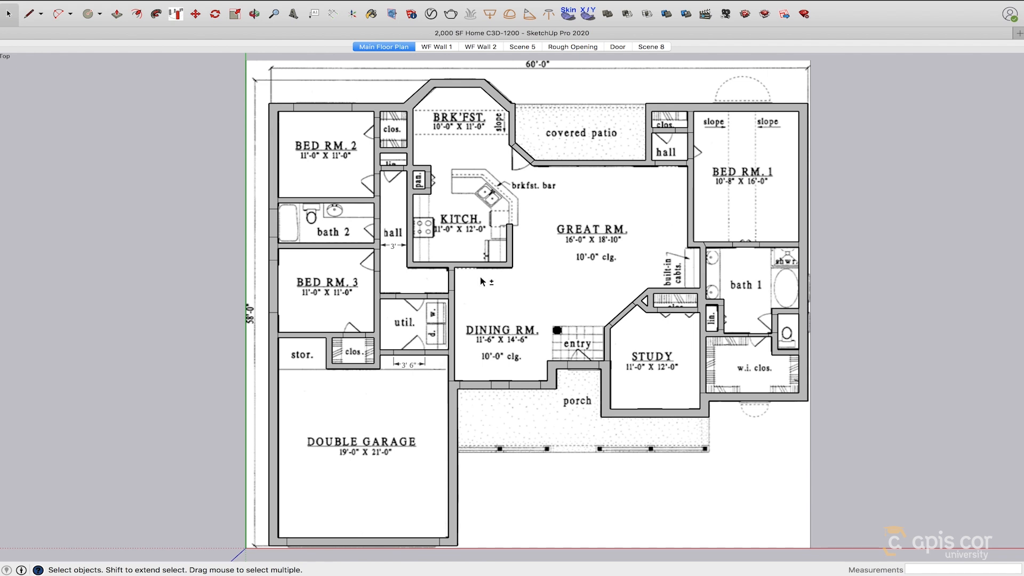
Shift the print-position circles in Bed Rm. 1 down by 3 inches
click(727, 182)
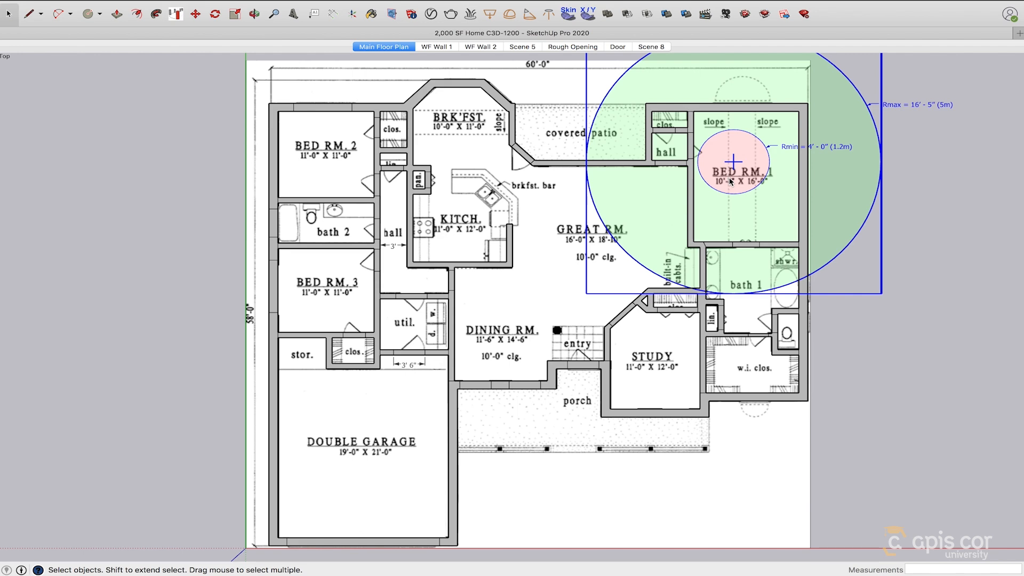
key(m)
click(733, 162)
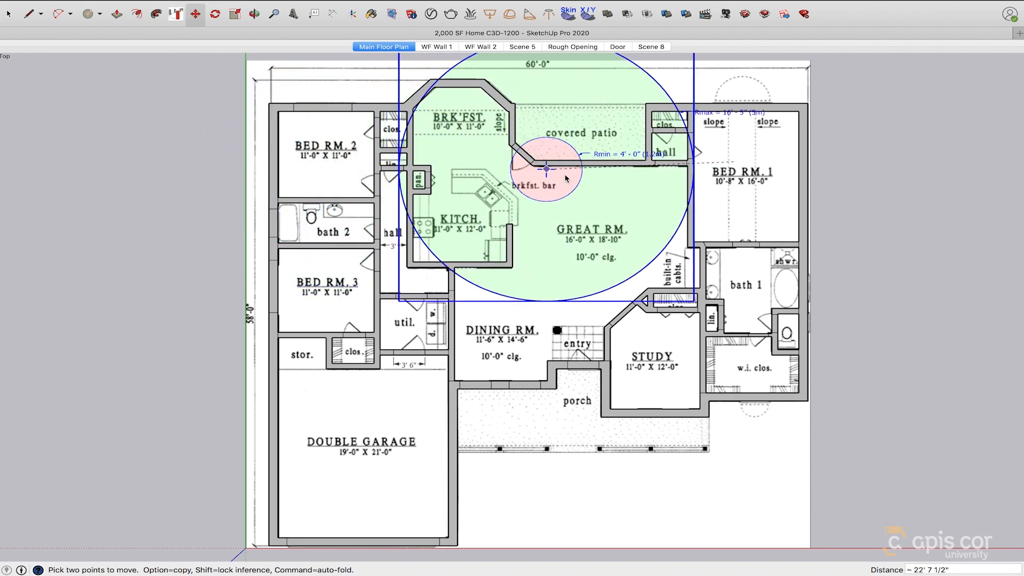
click(734, 165)
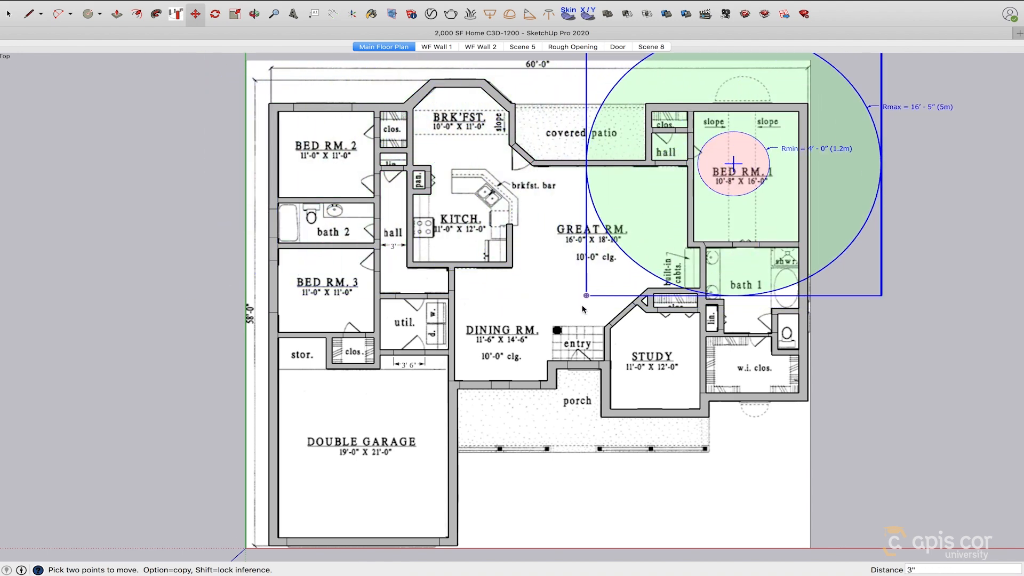
scroll(583, 307, down, 3)
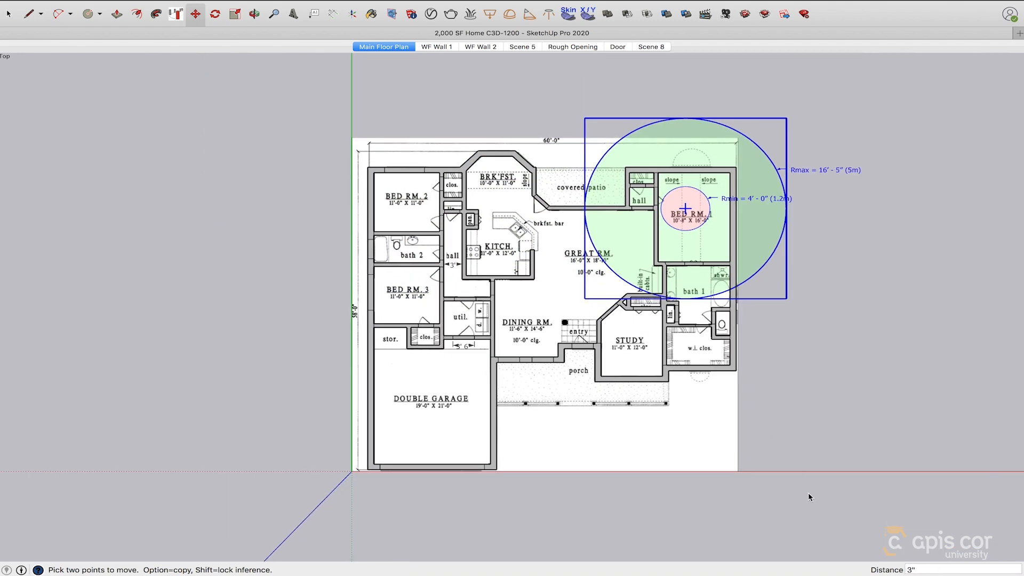
Duplicate the whole floor plan with its print-position circles and place the copy beside the original along the red axis
key(space)
drag(808, 497, 208, 87)
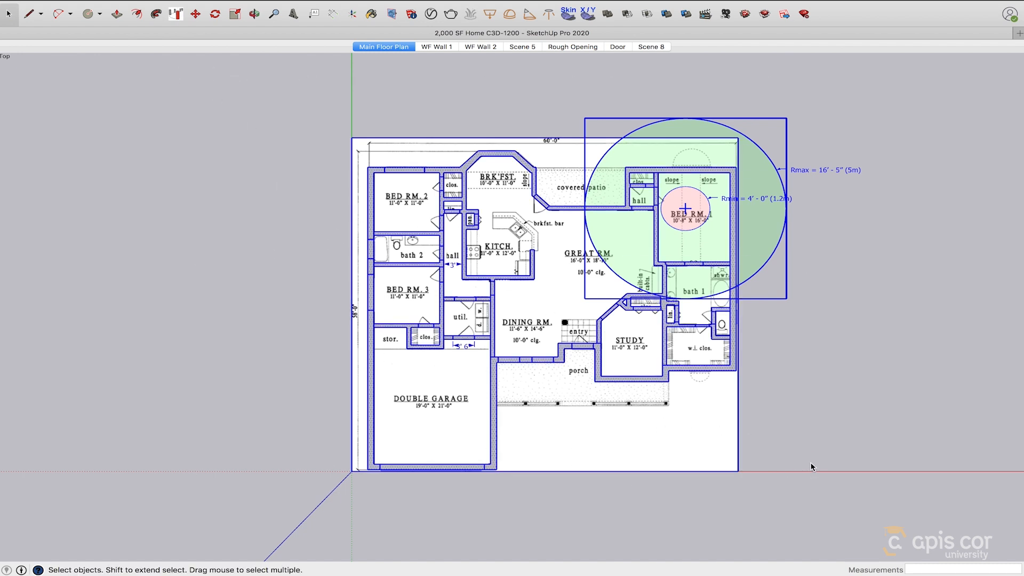
key(super+v)
click(893, 471)
scroll(893, 471, down, 1)
shift+middle_drag(892, 471, 467, 460)
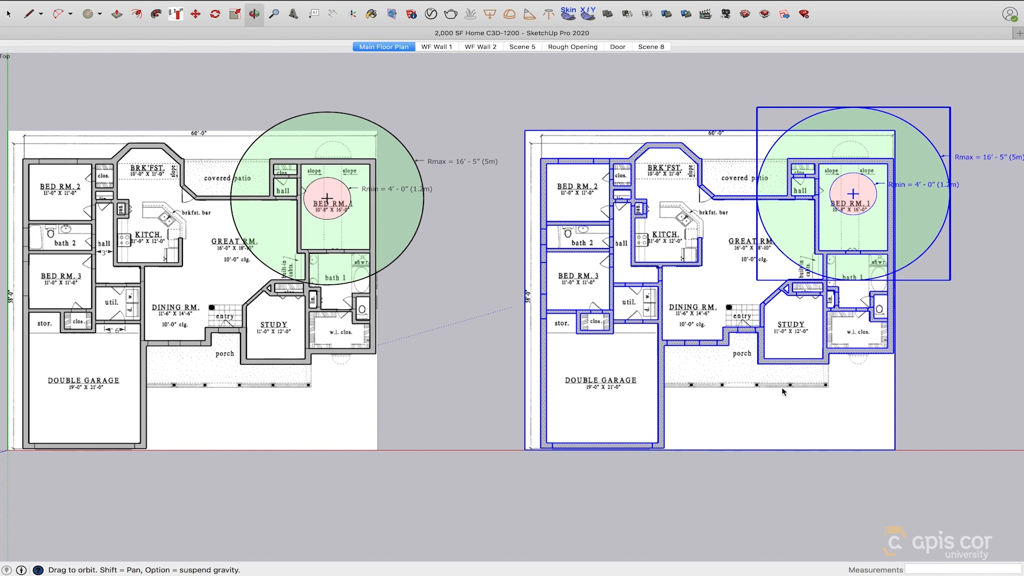
On the copied plan, move the print position lower in Bed Rm. 1 and paste another over the Study
scroll(1016, 292, up, 2)
shift+middle_drag(692, 345, 668, 371)
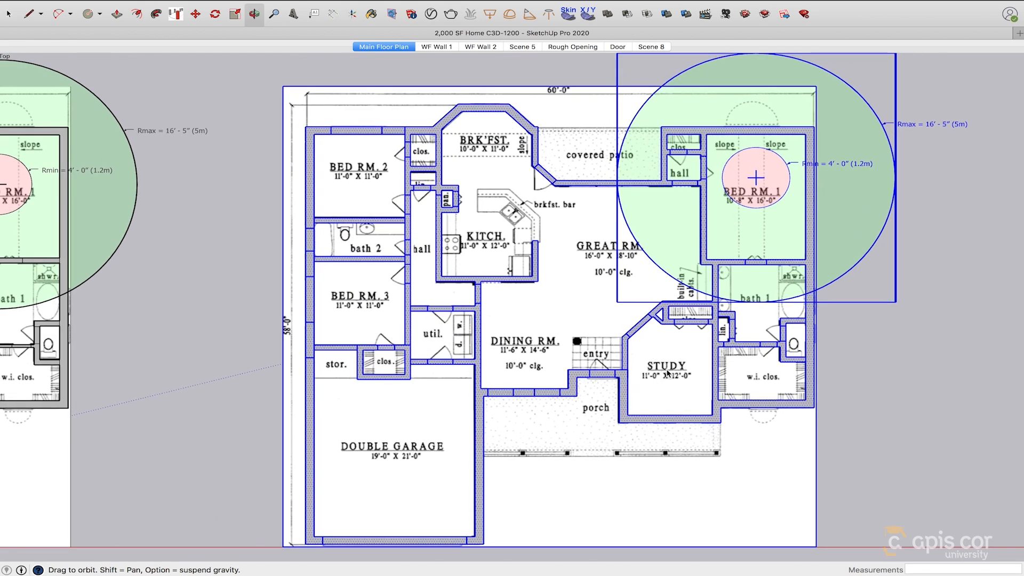
key(m)
key(super+v)
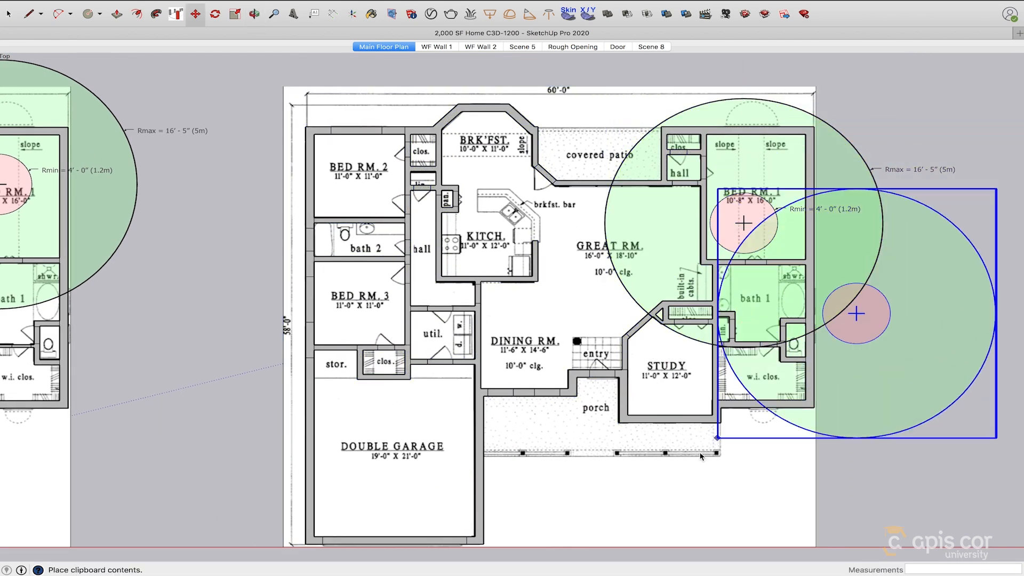
click(548, 487)
Paste a print position over the Double Garage and shift it down to the middle of the room
key(super+v)
click(258, 540)
click(397, 416)
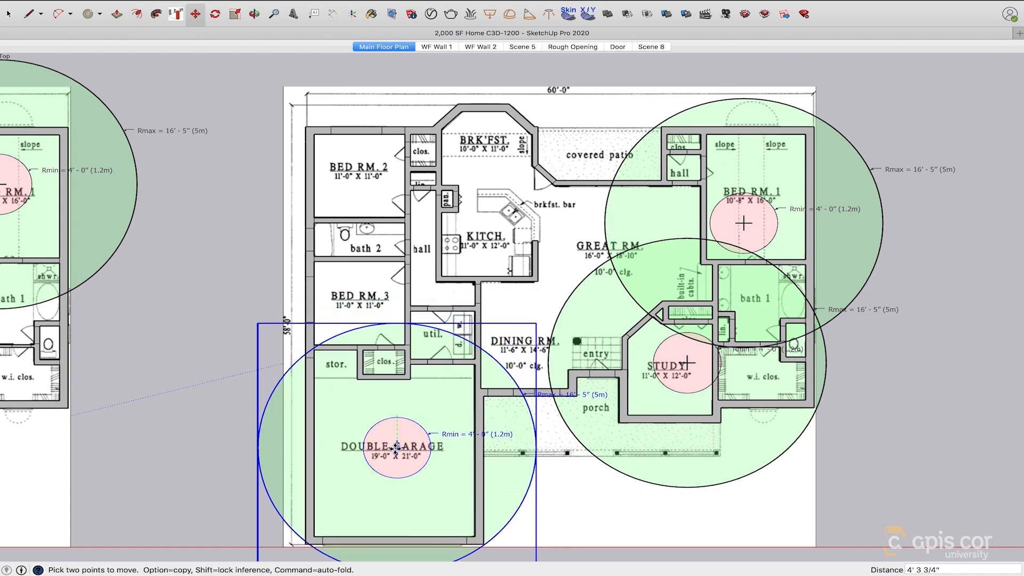
click(397, 451)
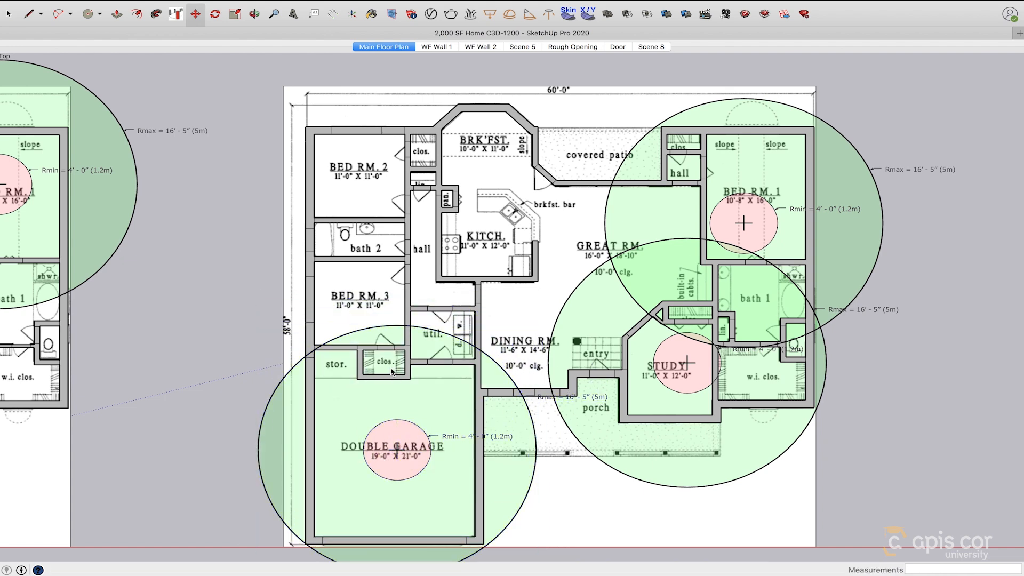
Paste print positions over Bed Rm. 2 and over the breakfast bar by the kitchen
key(super+v)
click(223, 309)
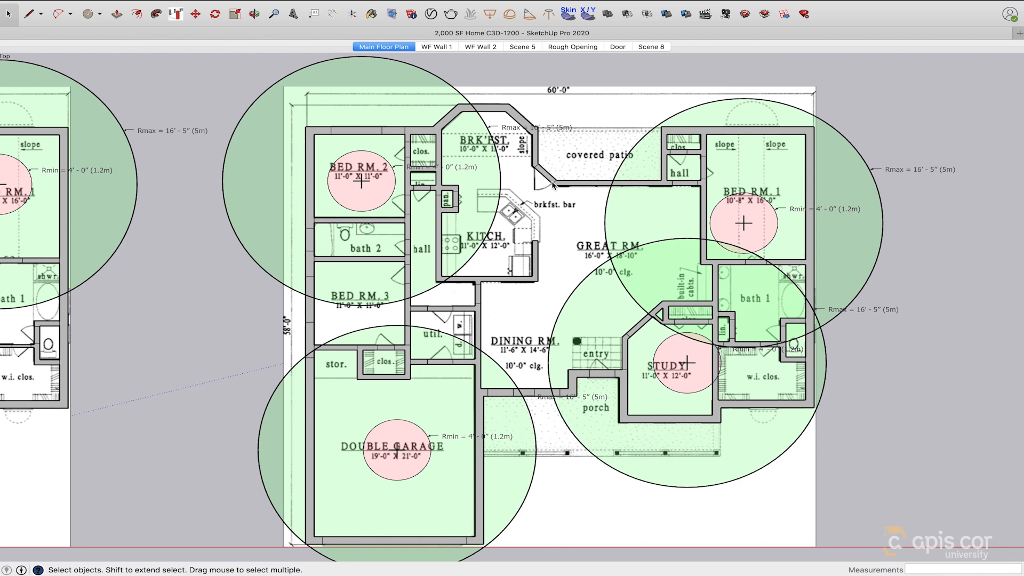
key(super+v)
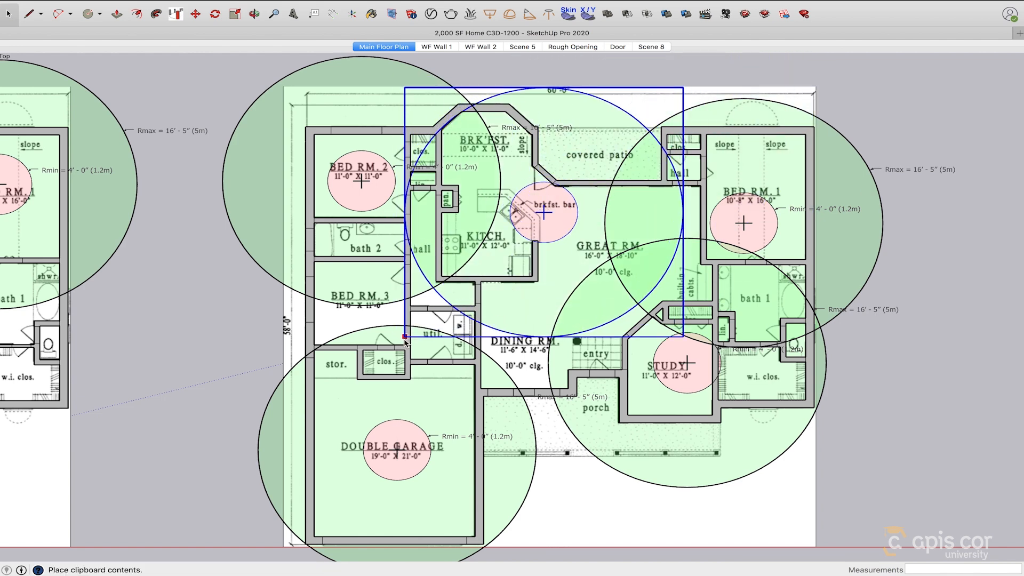
click(380, 326)
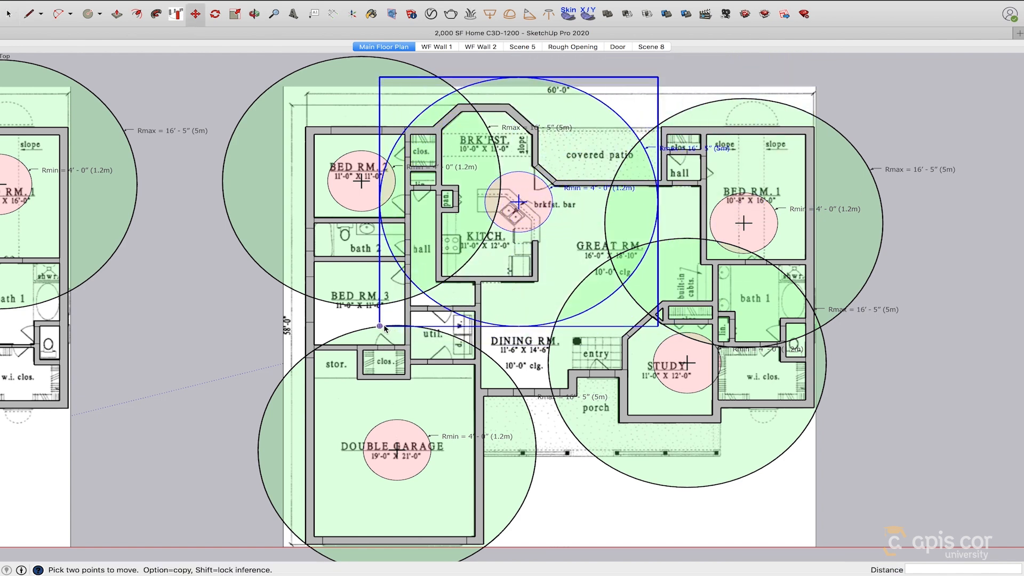
Paste print positions over the Dining Rm. and Bed Rm. 3, and clear the selection
key(super+v)
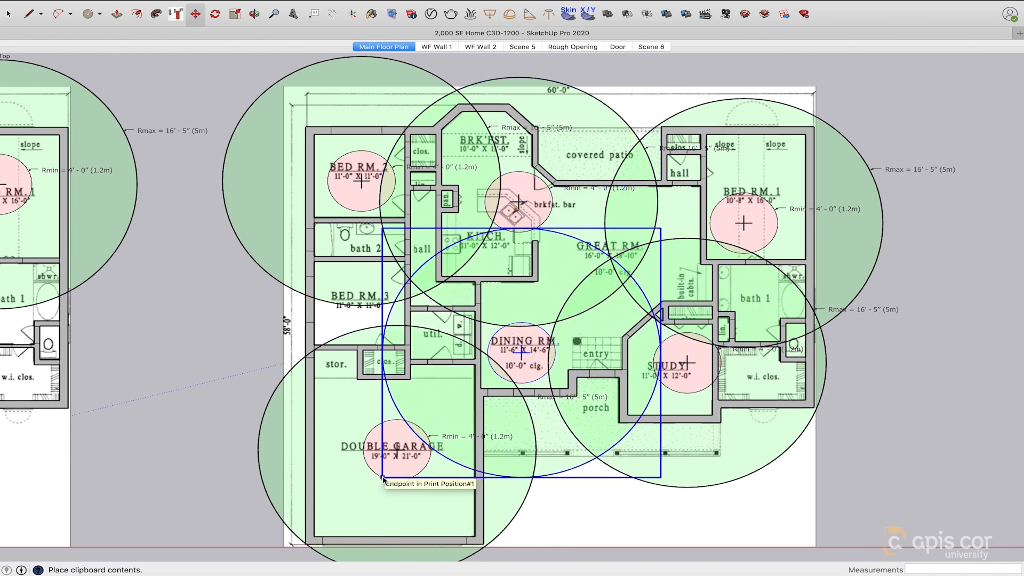
click(383, 477)
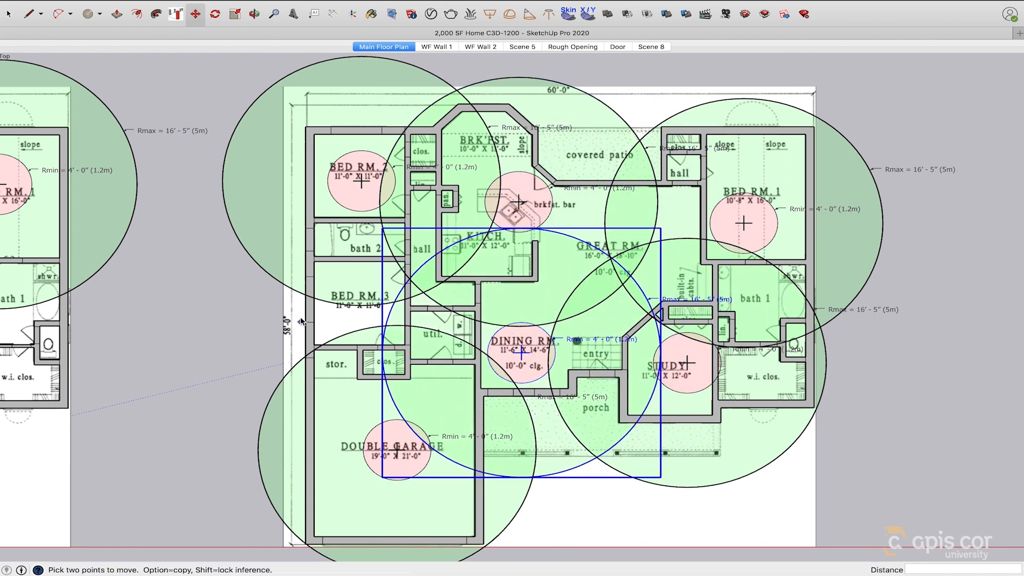
key(super+v)
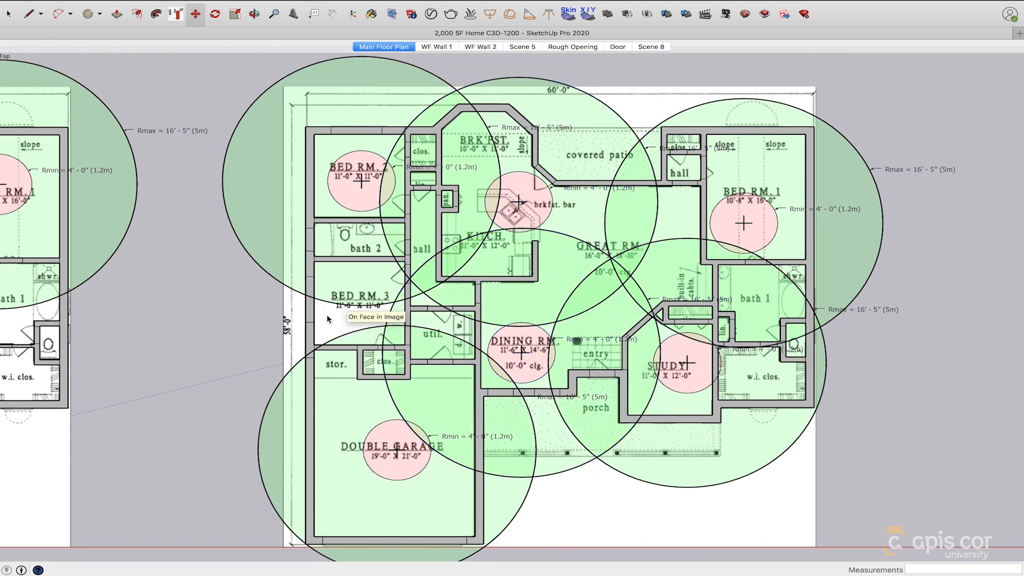
click(220, 434)
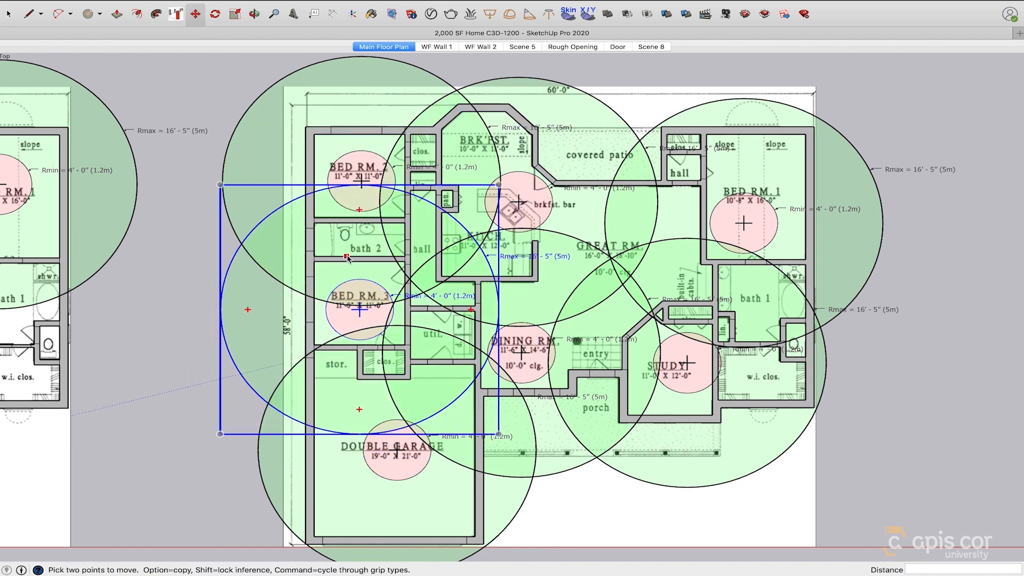
key(space)
click(229, 266)
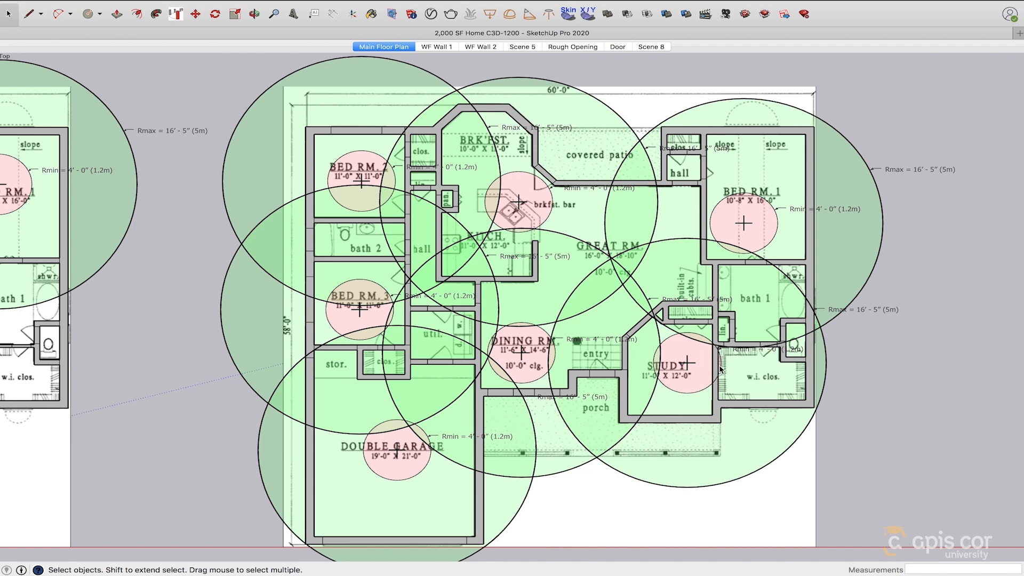
Move the Dining Rm. print position over to the upper part of the entry
scroll(721, 368, up, 6)
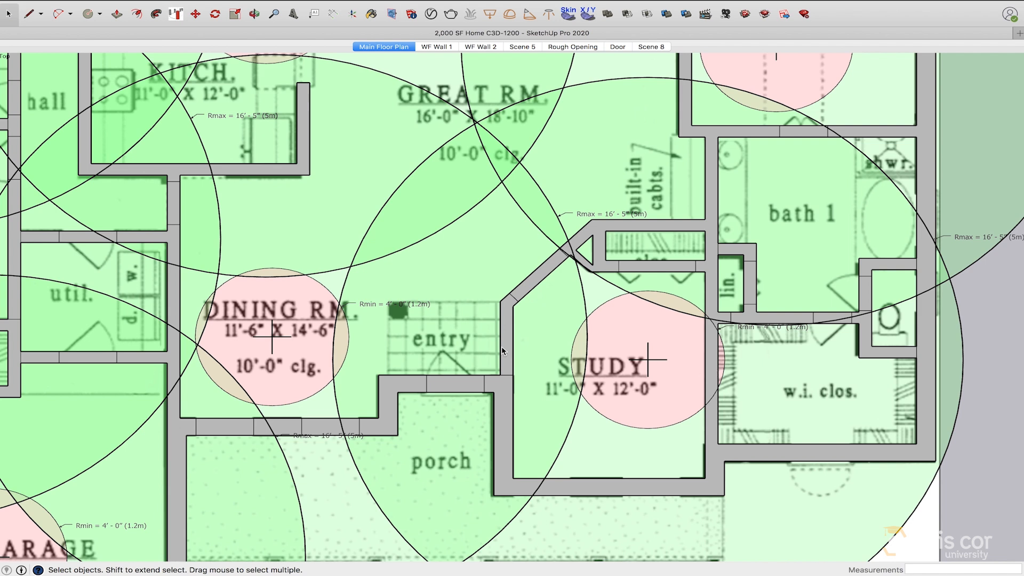
click(277, 337)
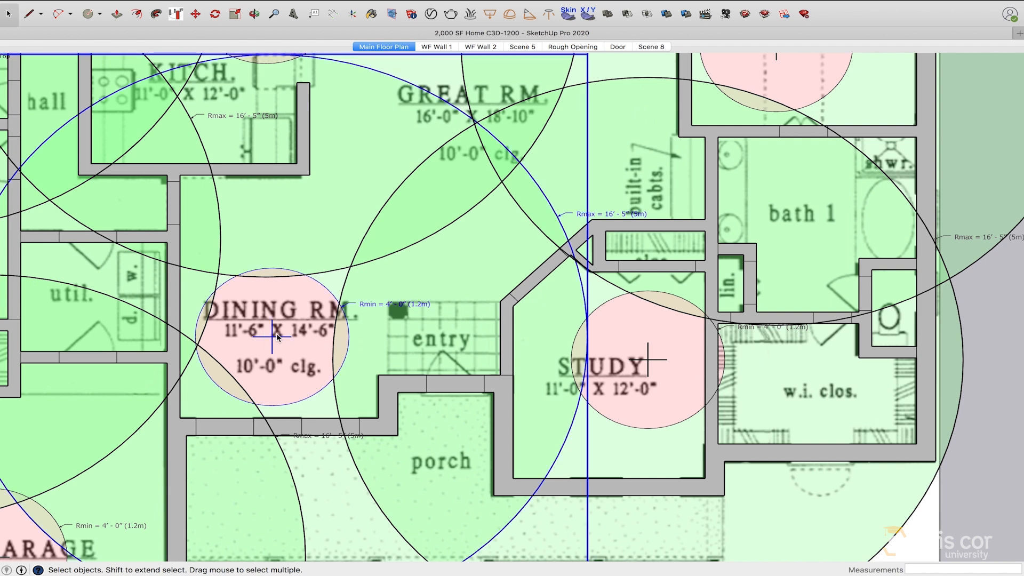
key(m)
click(273, 337)
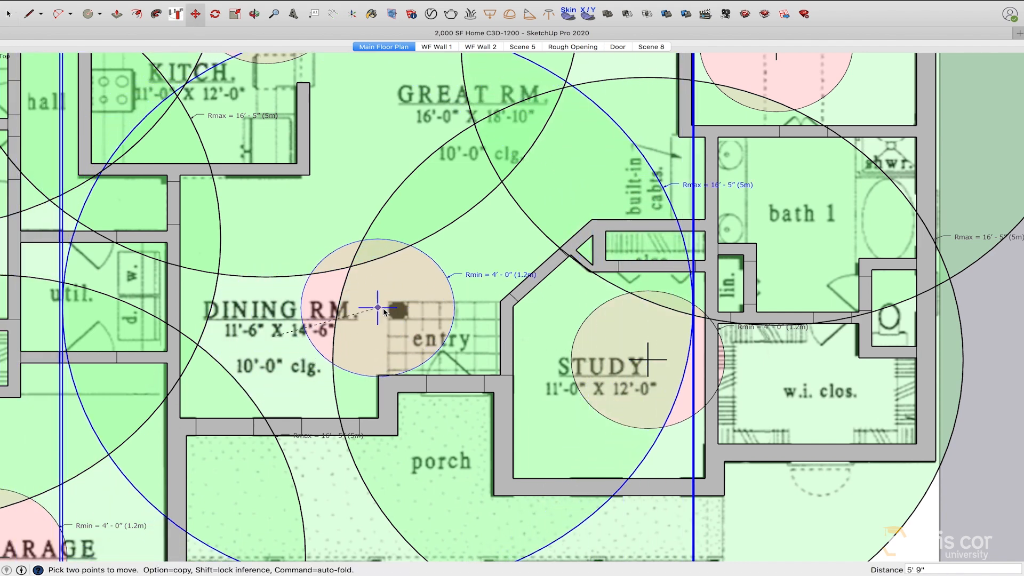
click(423, 306)
key(space)
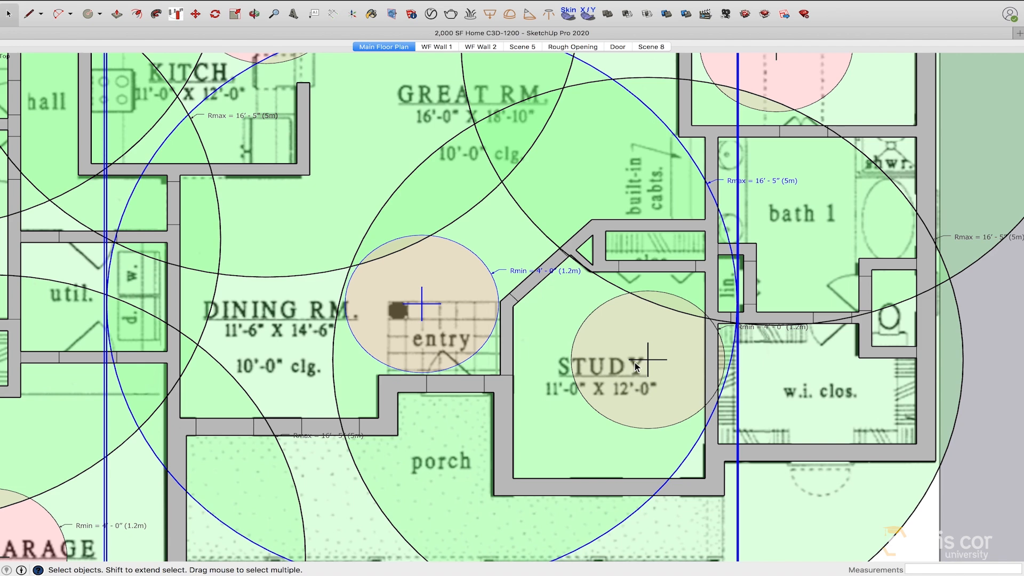
Move the print position from Bed Rm. 2 down into the middle of bath 2
scroll(635, 364, down, 6)
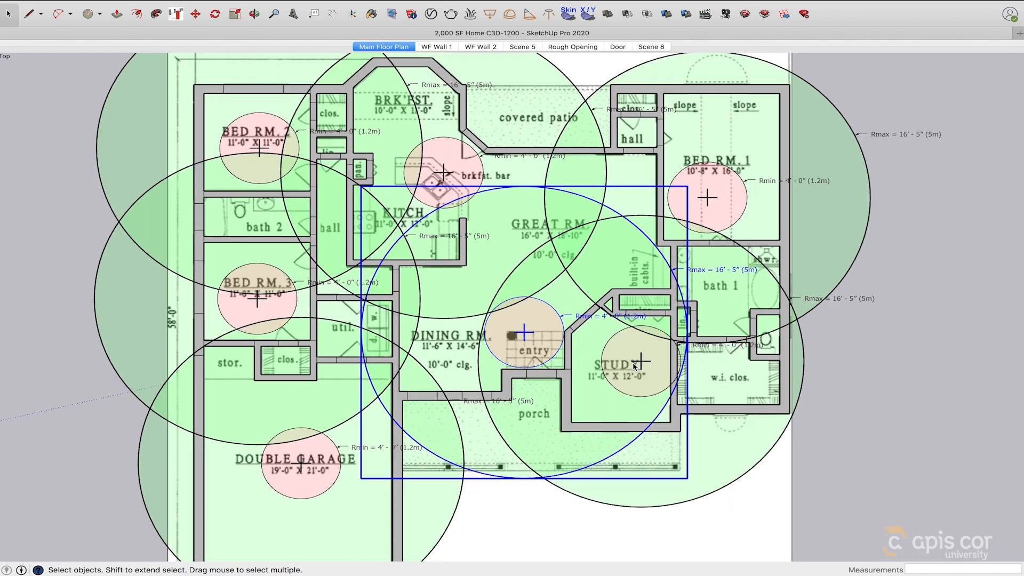
scroll(635, 364, down, 1)
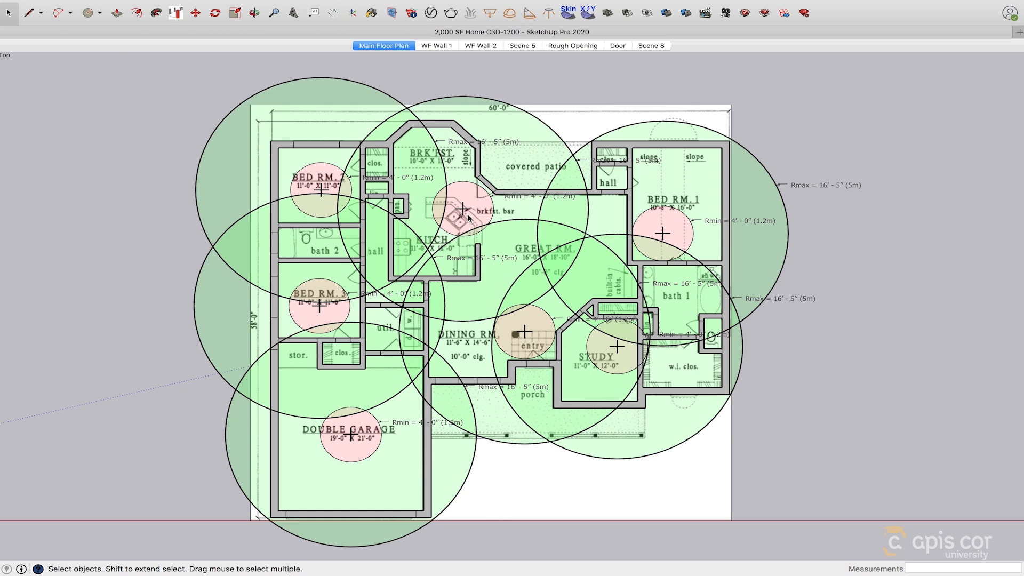
scroll(465, 218, up, 5)
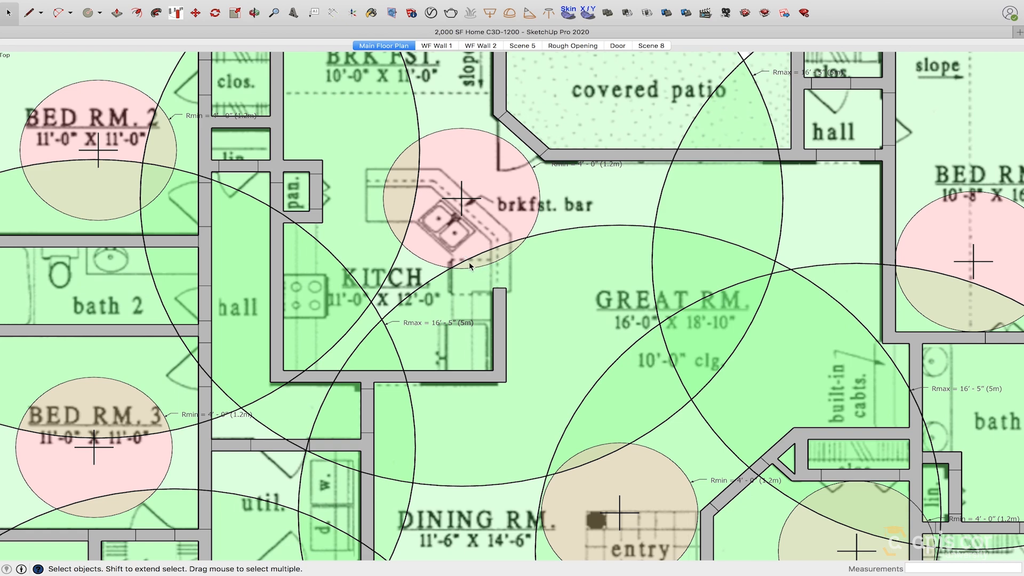
scroll(486, 278, down, 3)
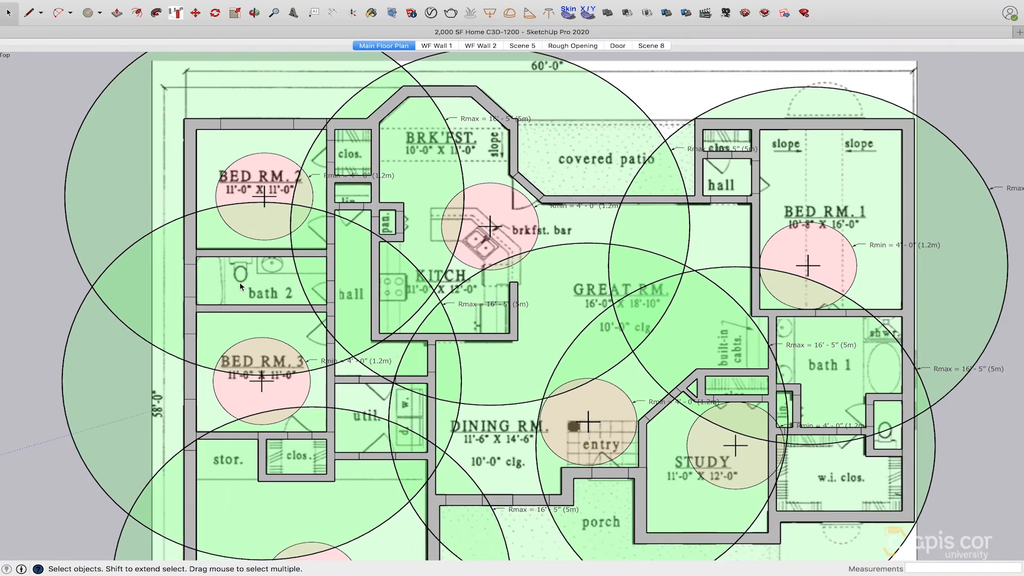
scroll(243, 285, up, 2)
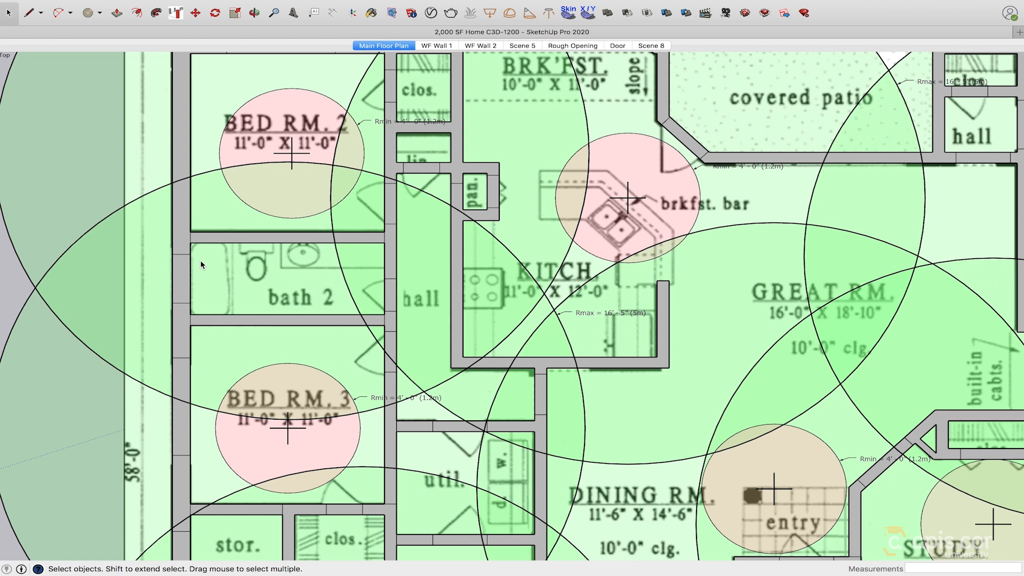
scroll(200, 260, down, 3)
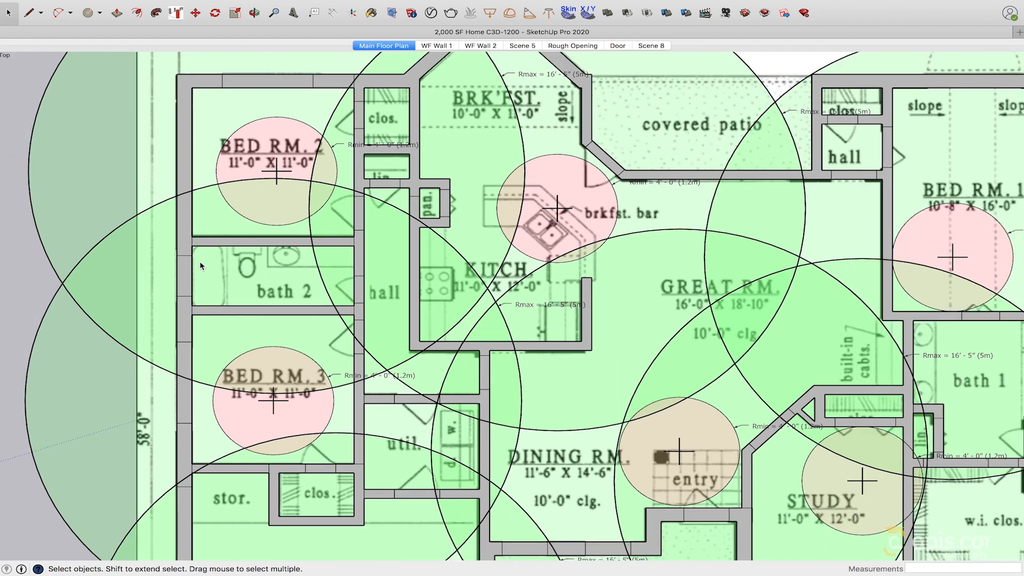
click(222, 150)
key(m)
click(276, 171)
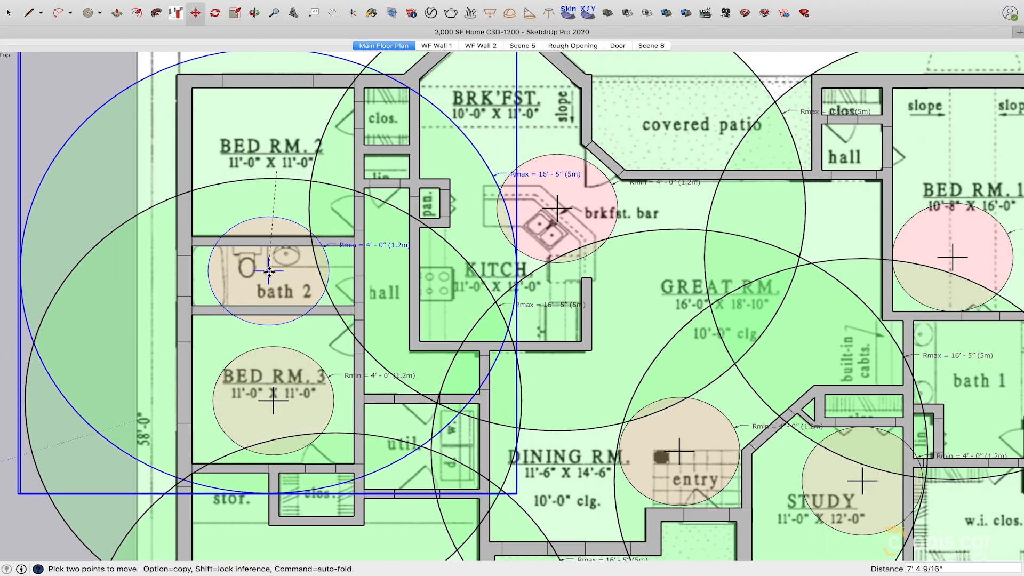
click(273, 275)
Delete the print position in Bed Rm. 3
key(space)
click(80, 516)
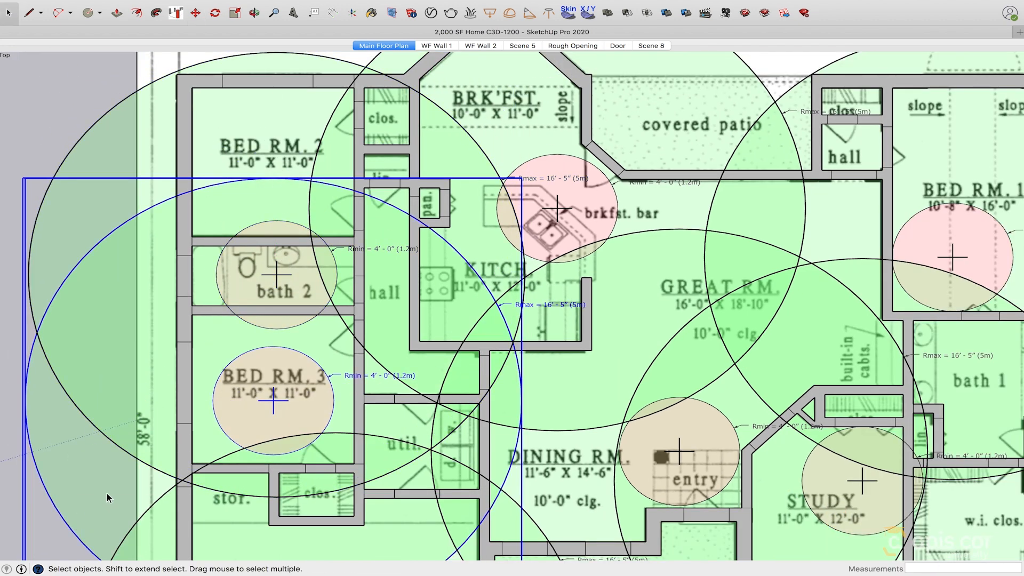
key(Delete)
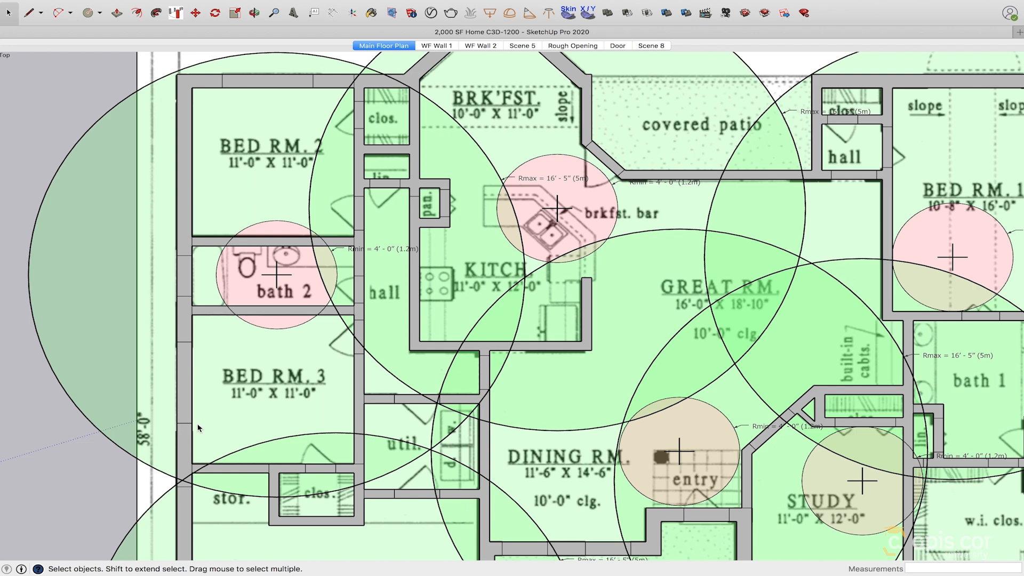
Shift the bath 2 print position horizontally toward the outer wall, centering it near the toilet
click(293, 277)
key(m)
click(277, 275)
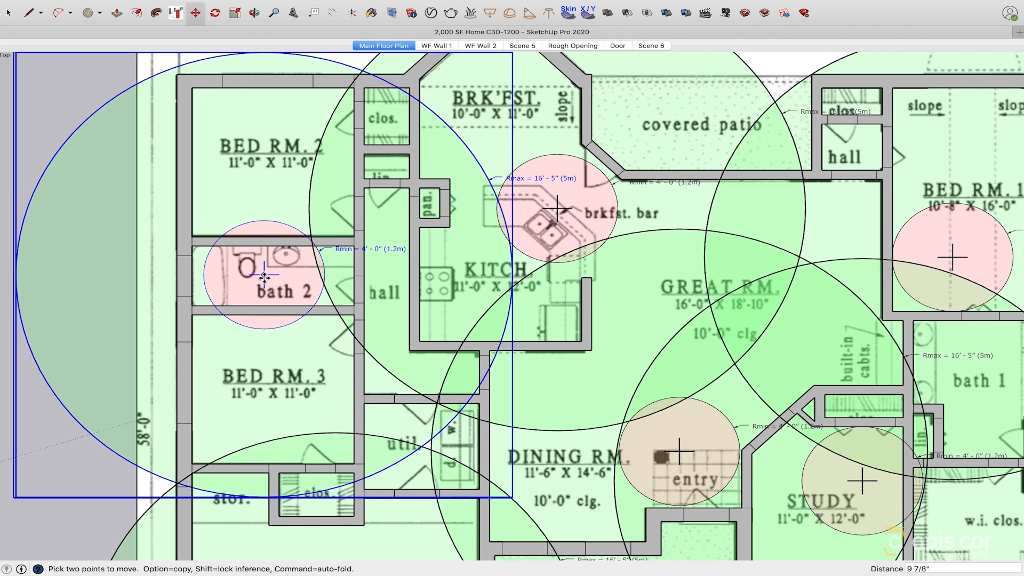
click(247, 277)
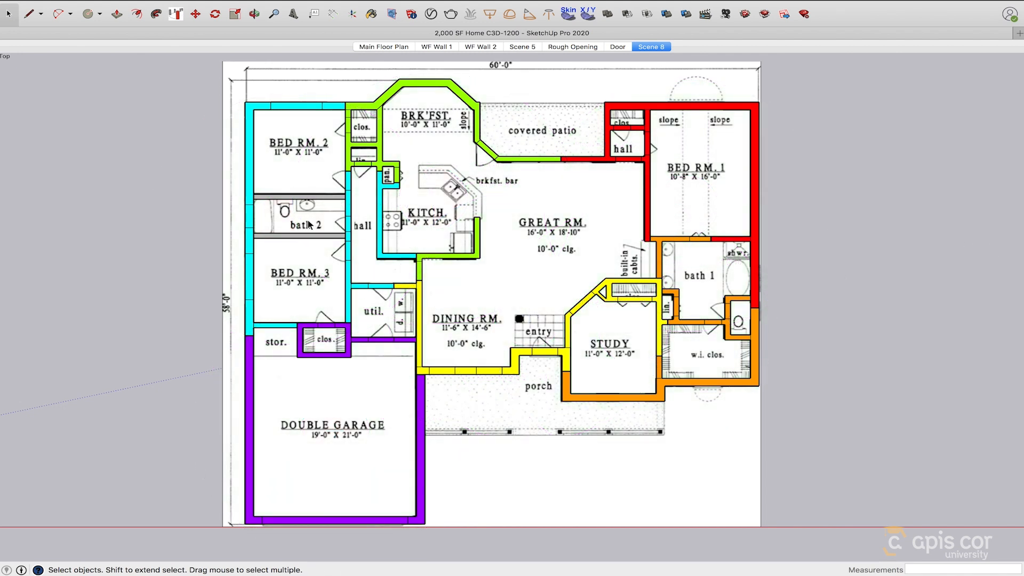
Select the two gray walls separating bath 2 from Bed Rm. 2 and Bed Rm. 3
scroll(308, 224, up, 5)
click(330, 133)
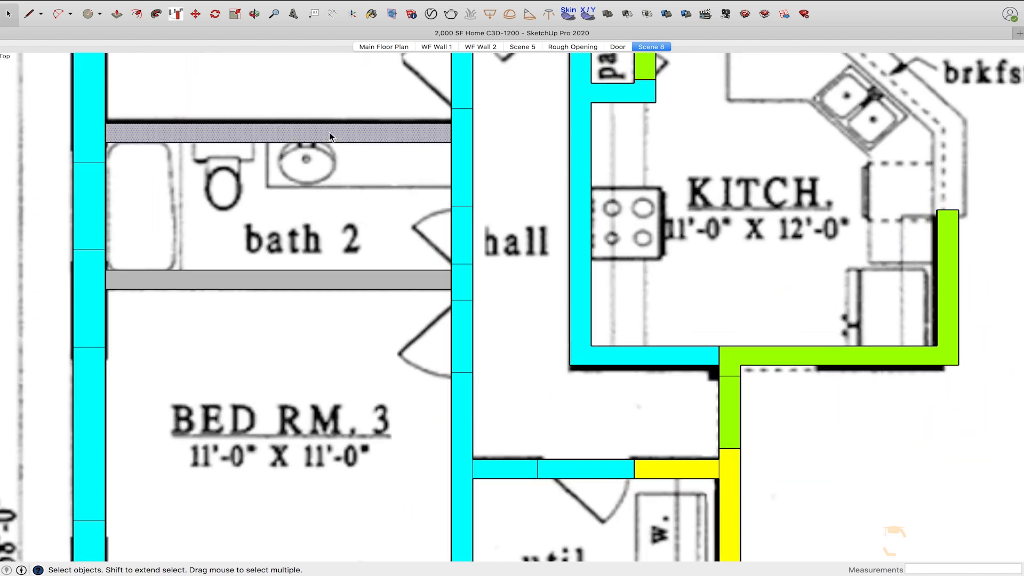
shift+click(345, 284)
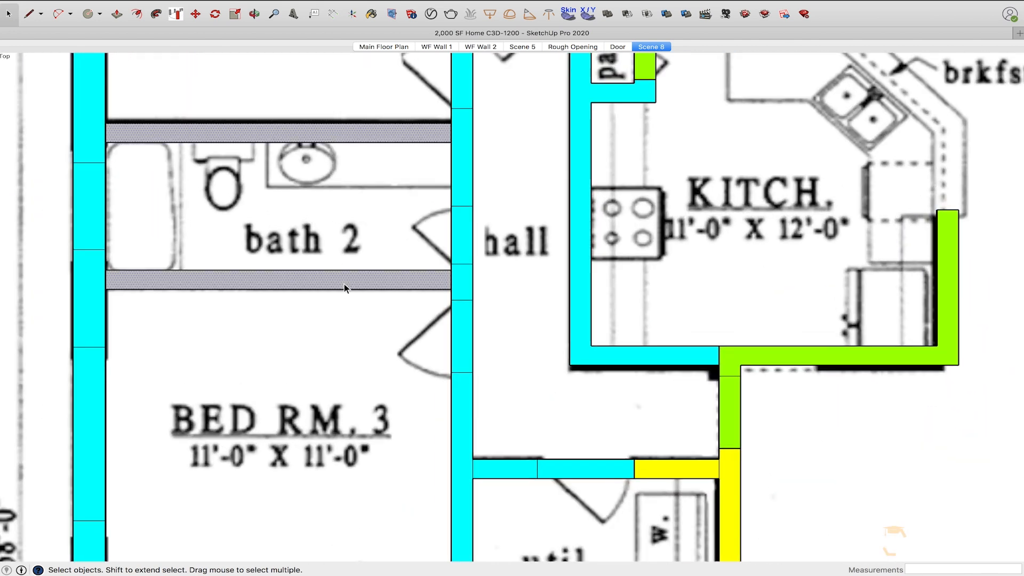